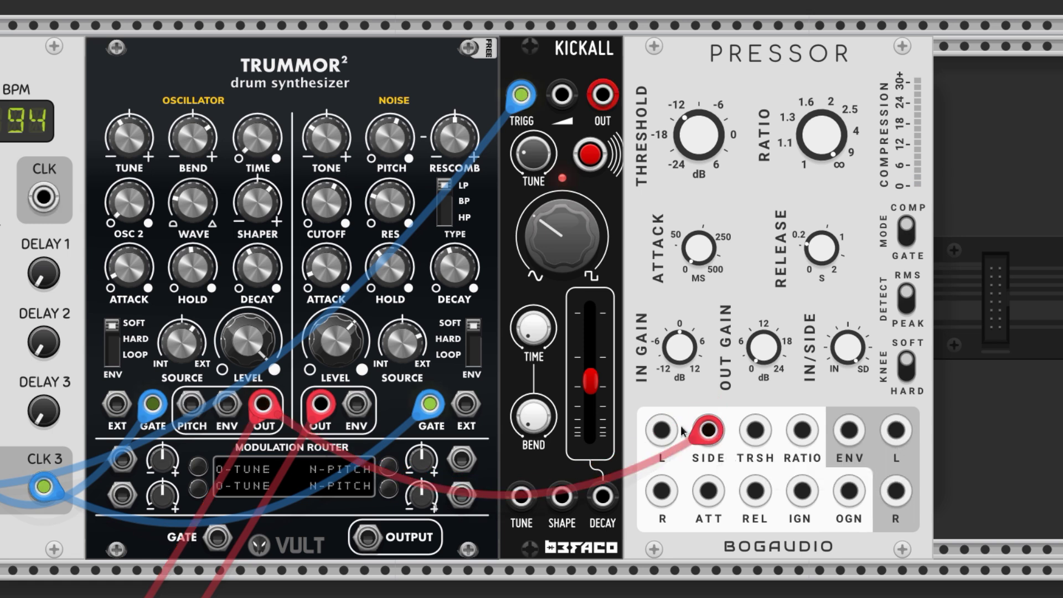
Patch the Kickall bass output into Pressor's left main input.
{"action": "left_click_drag", "start_coordinate": [602, 94], "coordinate": [660, 429]}
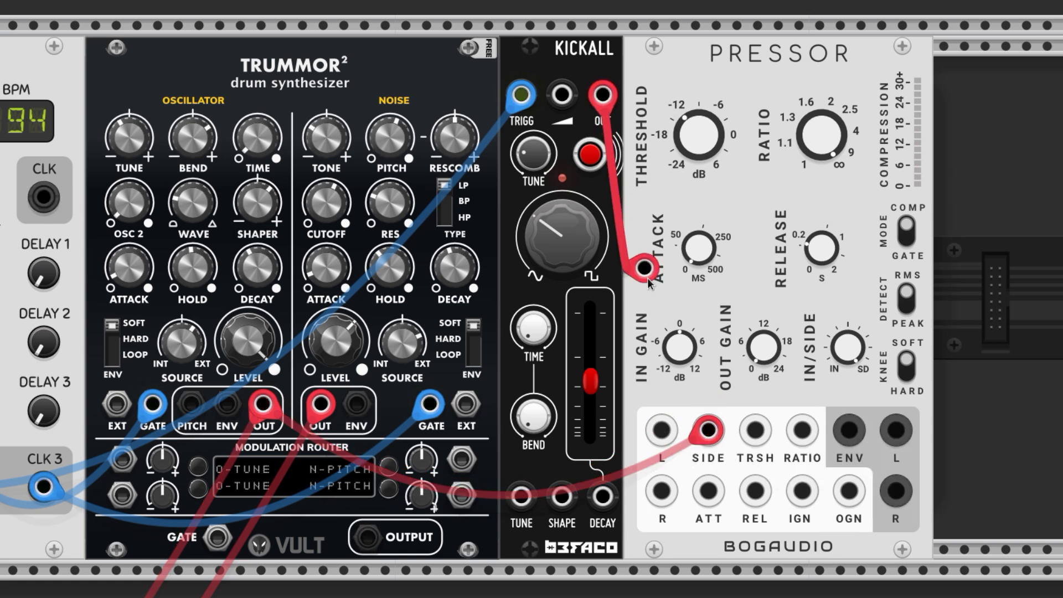
{"action": "left_click_drag", "start_coordinate": [896, 429], "coordinate": [299, 390]}
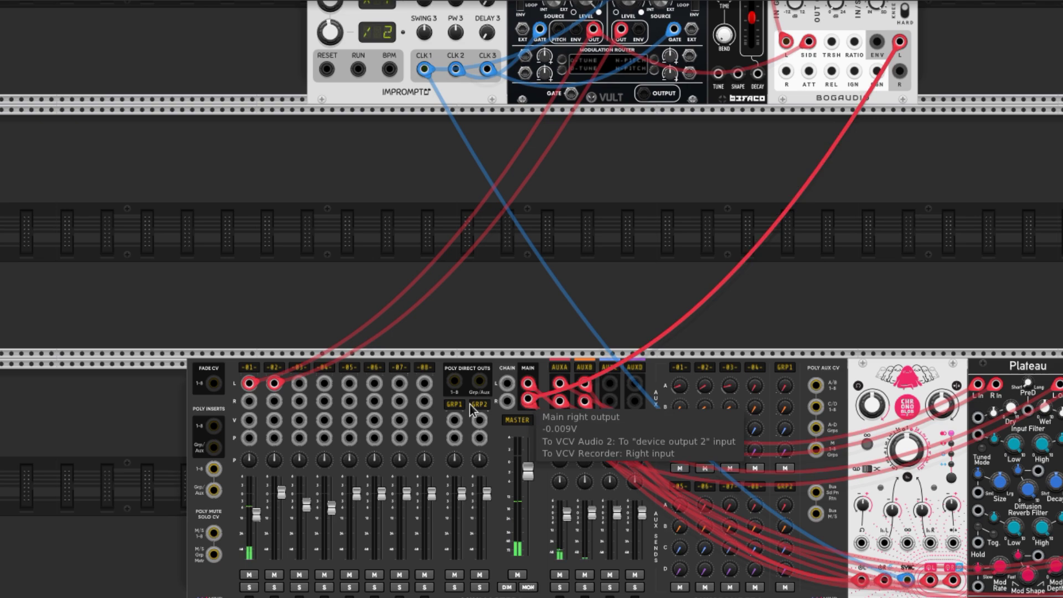
{"action": "scroll", "coordinate": [958, 352], "scroll_direction": "up", "scroll_amount": 3}
{"action": "scroll", "coordinate": [916, 499], "scroll_direction": "up", "scroll_amount": 3}
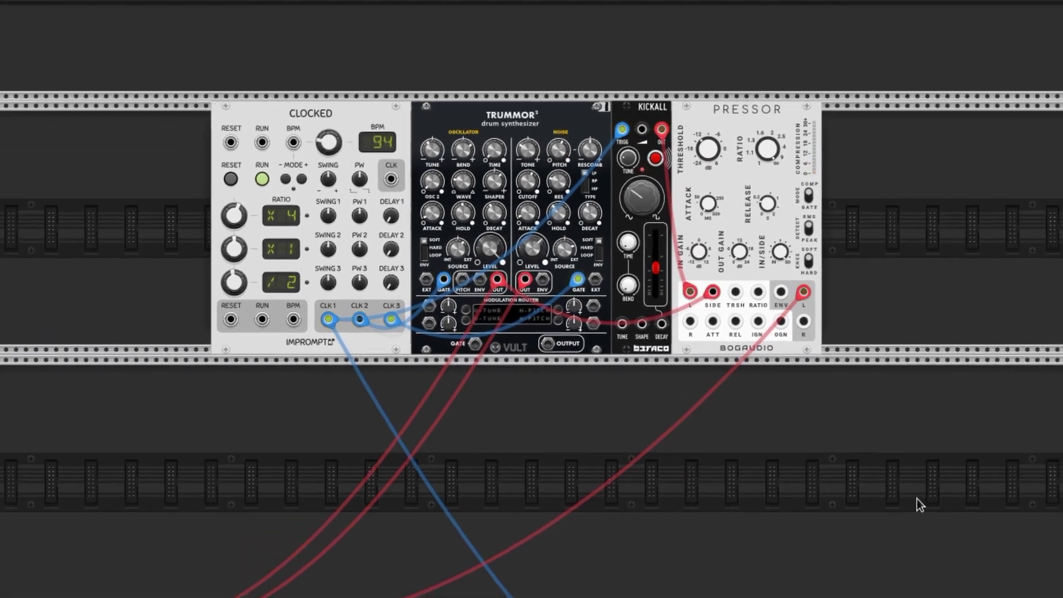
{"action": "scroll", "coordinate": [916, 499], "scroll_direction": "up", "scroll_amount": 3}
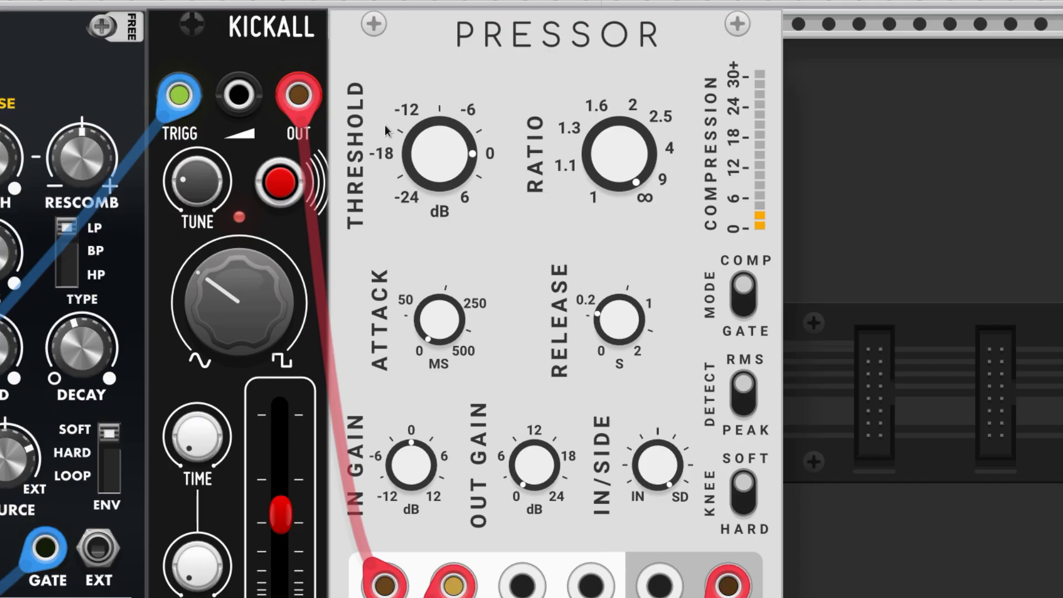
Set Pressor's compression threshold to -13 dB.
{"action": "mouse_move", "coordinate": [439, 153]}
{"action": "left_click_drag", "start_coordinate": [419, 148], "coordinate": [425, 172]}
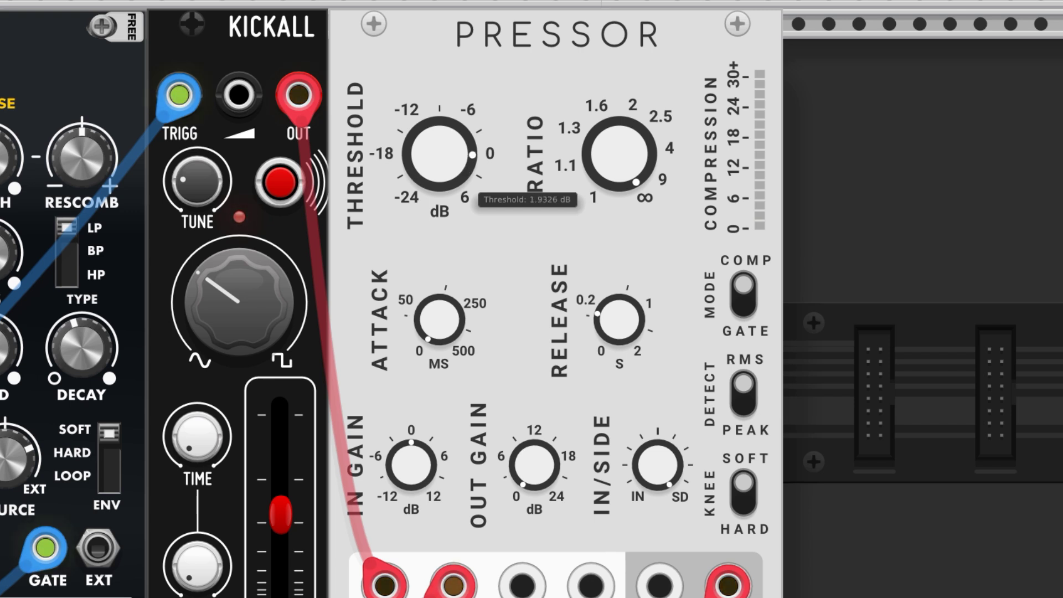
{"action": "right_click", "coordinate": [438, 151]}
{"action": "type", "text": "-13"}
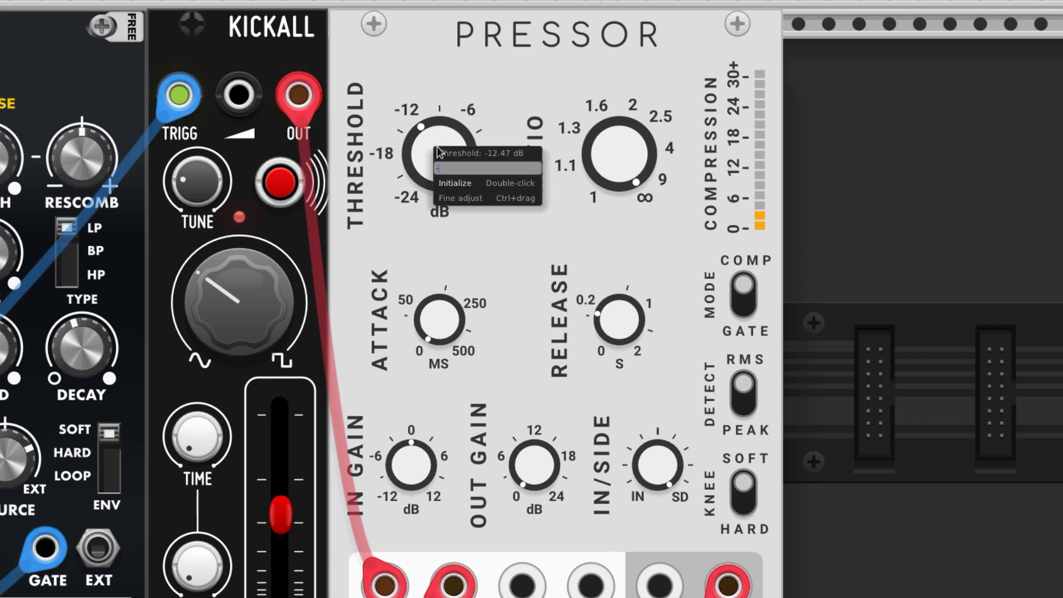
{"action": "key", "text": "Return"}
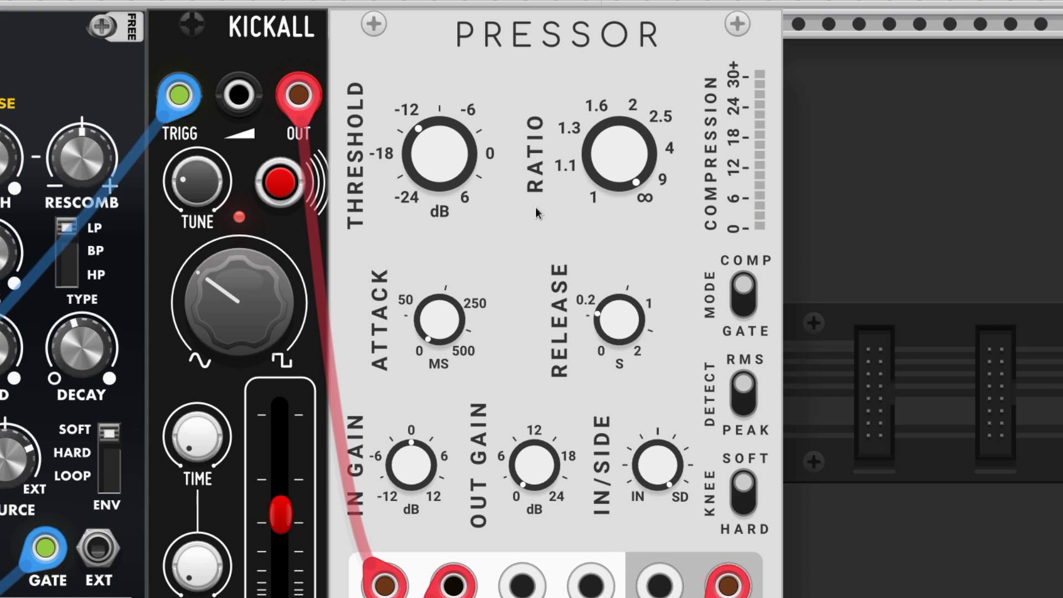
{"action": "right_click", "coordinate": [427, 158]}
Set Pressor's attack to almost 0 ms, release to about 0.15 s, and ratio to infinity.
{"action": "left_click_drag", "start_coordinate": [438, 318], "coordinate": [465, 340]}
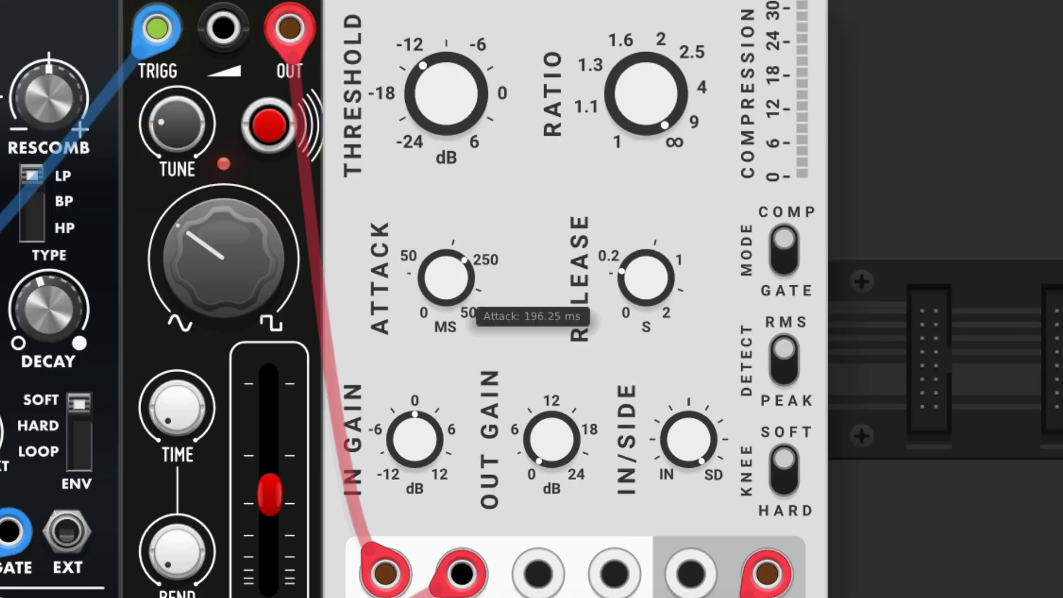
{"action": "mouse_move", "coordinate": [446, 279]}
{"action": "left_mouse_down"}
{"action": "mouse_move", "coordinate": [447, 250]}
{"action": "mouse_move", "coordinate": [456, 333]}
{"action": "left_mouse_up"}
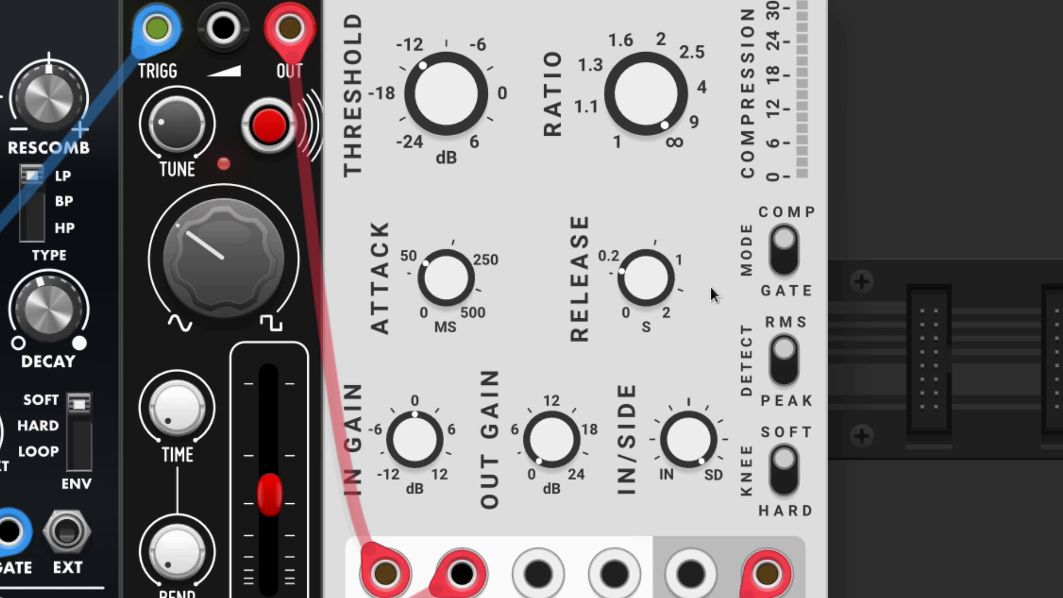
{"action": "left_click_drag", "start_coordinate": [446, 279], "coordinate": [446, 303]}
{"action": "left_click_drag", "start_coordinate": [645, 279], "coordinate": [644, 241]}
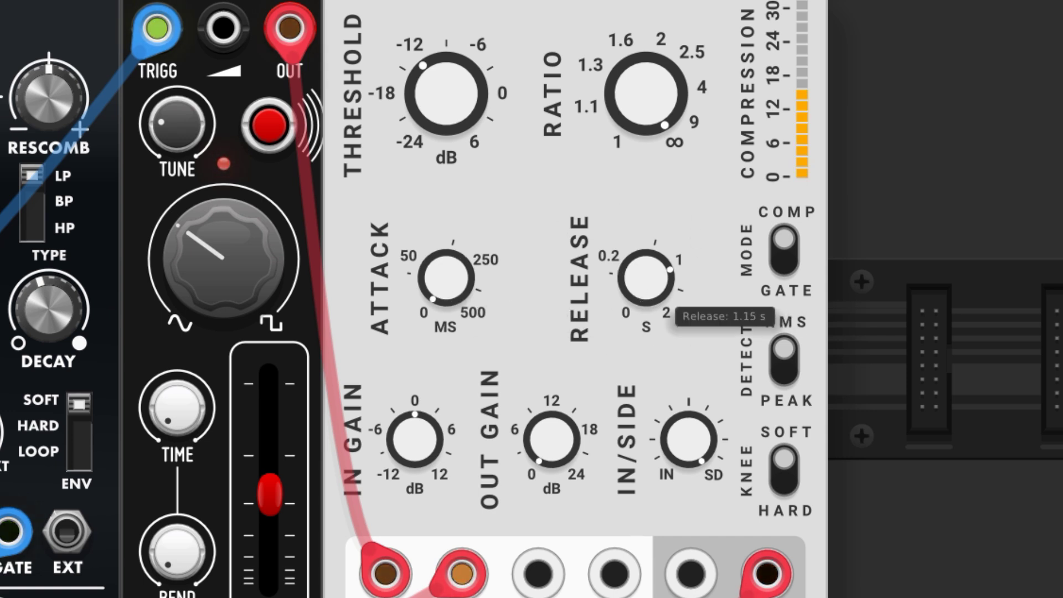
{"action": "left_click_drag", "start_coordinate": [645, 279], "coordinate": [642, 304]}
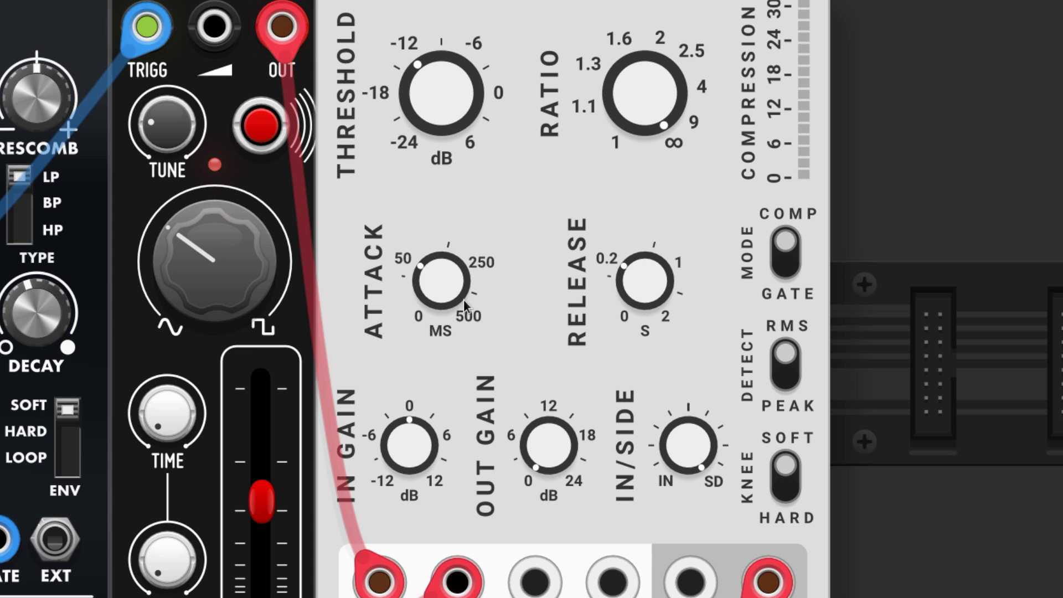
{"action": "left_click_drag", "start_coordinate": [444, 274], "coordinate": [444, 324]}
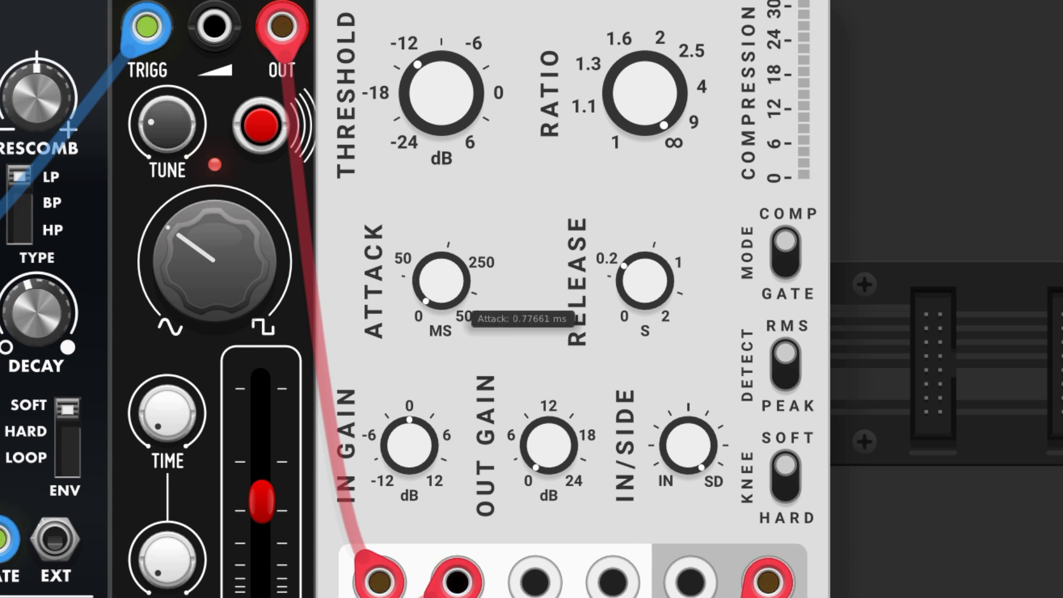
{"action": "left_click_drag", "start_coordinate": [637, 282], "coordinate": [677, 295]}
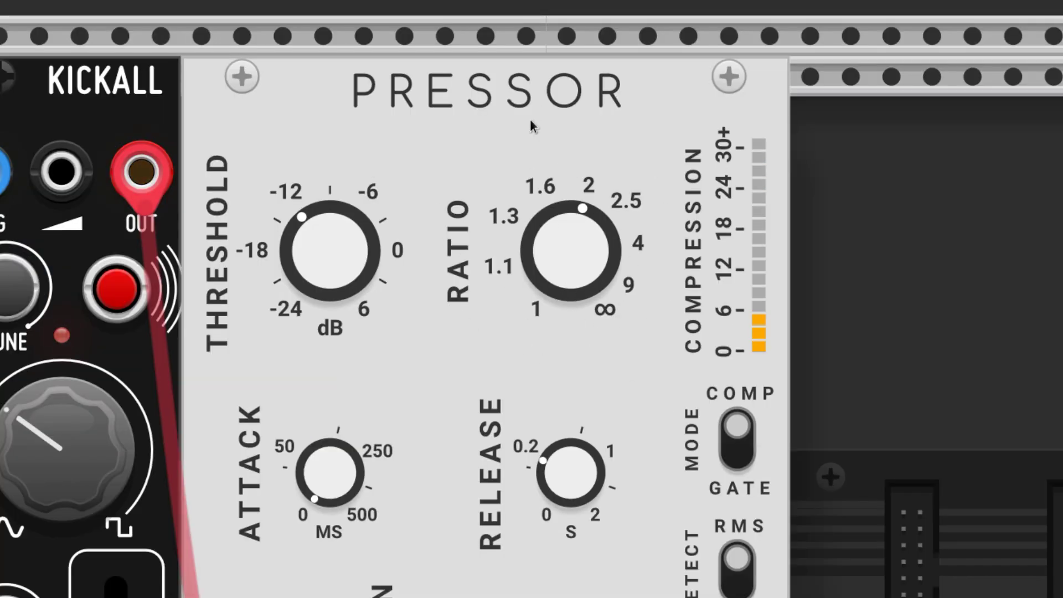
{"action": "left_click_drag", "start_coordinate": [558, 252], "coordinate": [557, 182]}
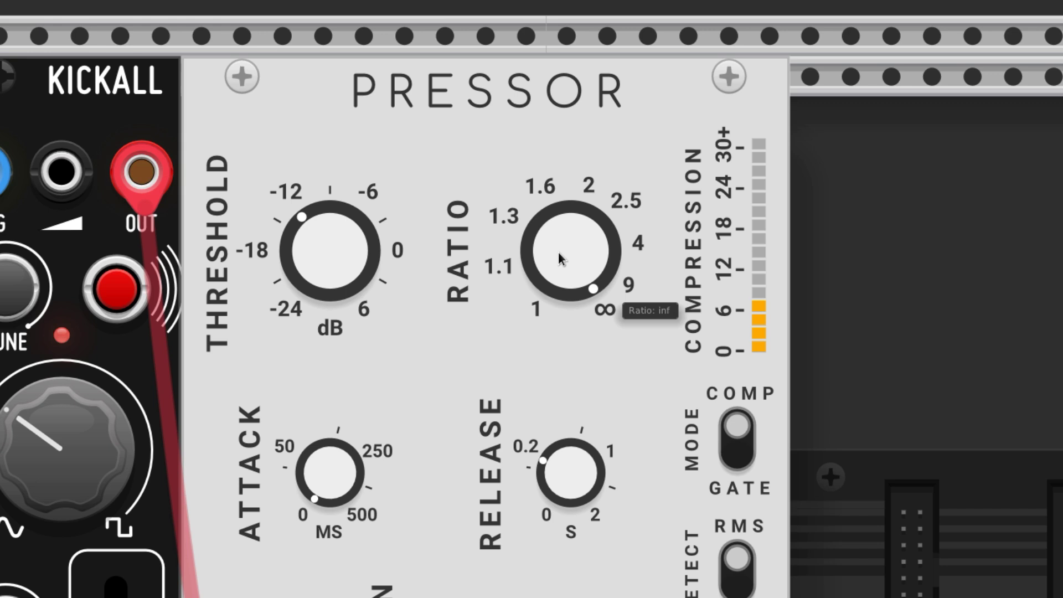